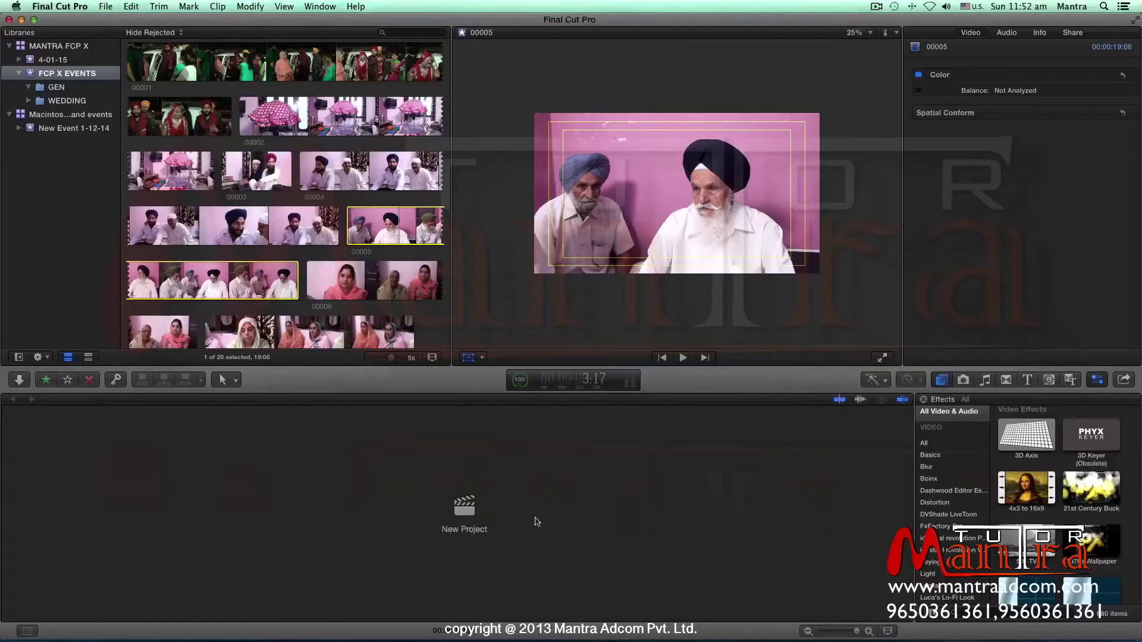
# - Name a new project 'MANTRA TUTOR FCP X' and select its starting timecode 00:00:00:00
pyautogui.click(472, 536)
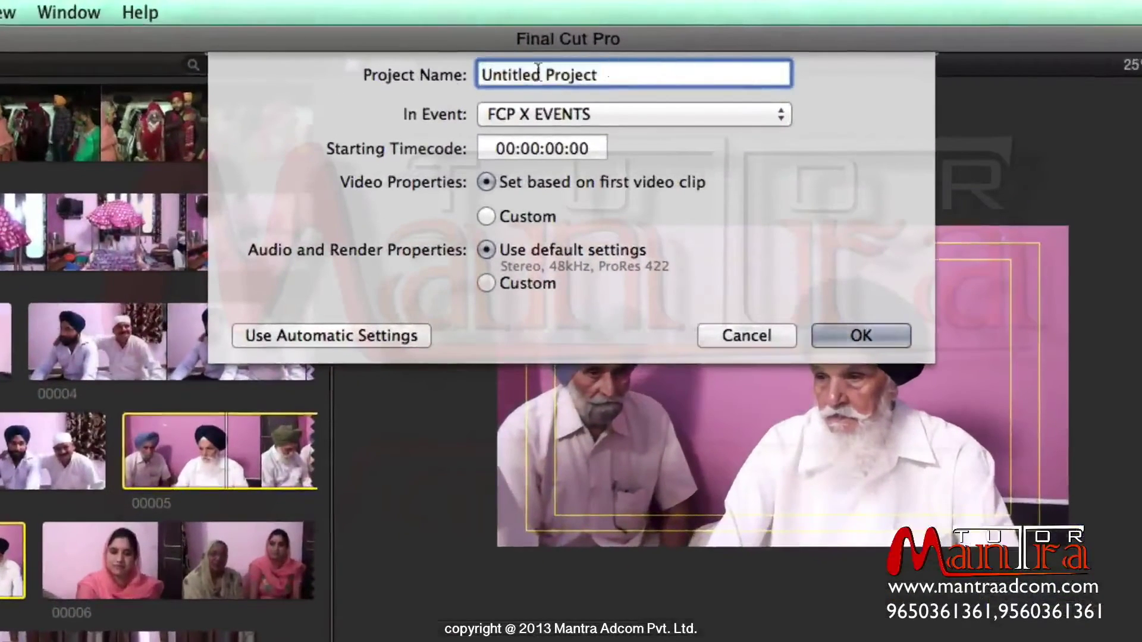
pyautogui.write('MANTRA FCP X')
pyautogui.click(552, 74)
pyautogui.write('TUTOR FCP X')
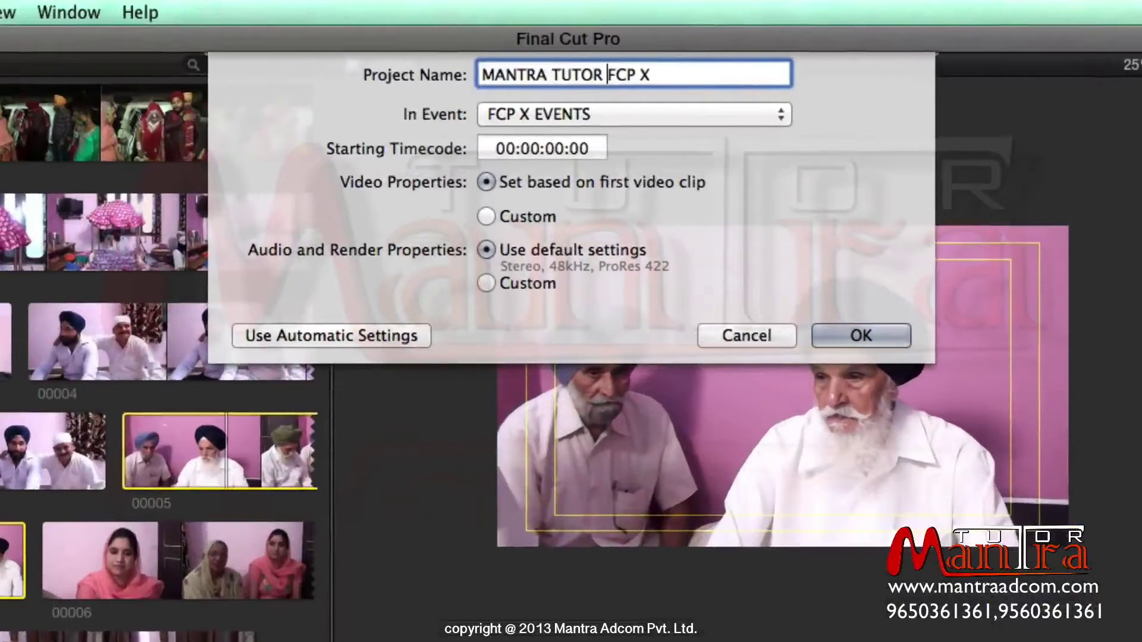
pyautogui.moveTo(592, 148); pyautogui.dragTo(490, 147)
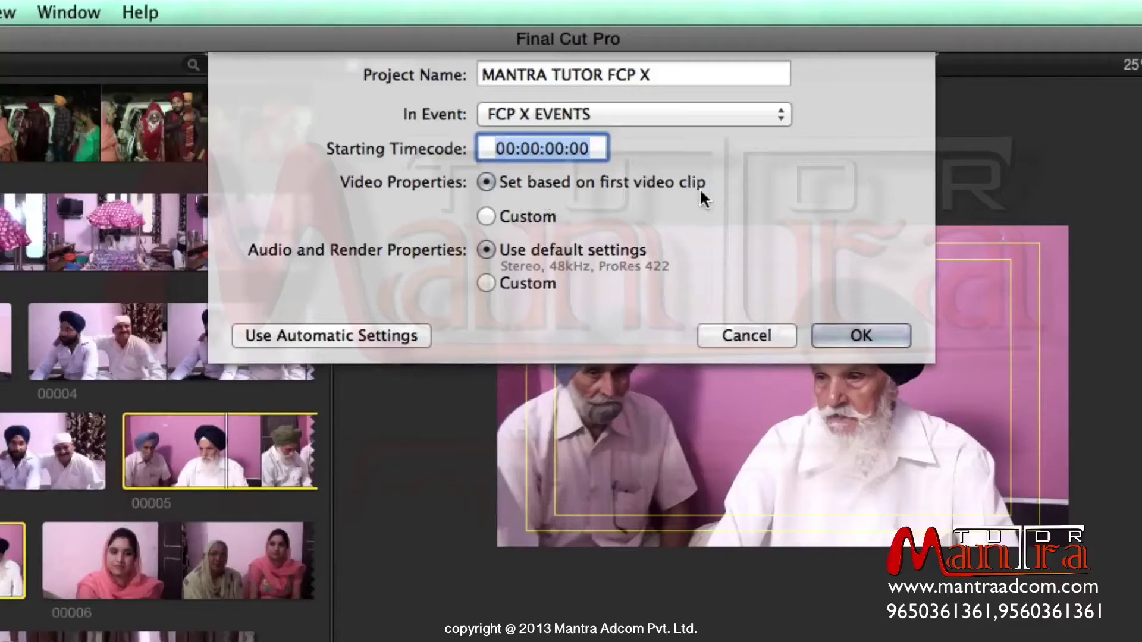
pyautogui.click(531, 215)
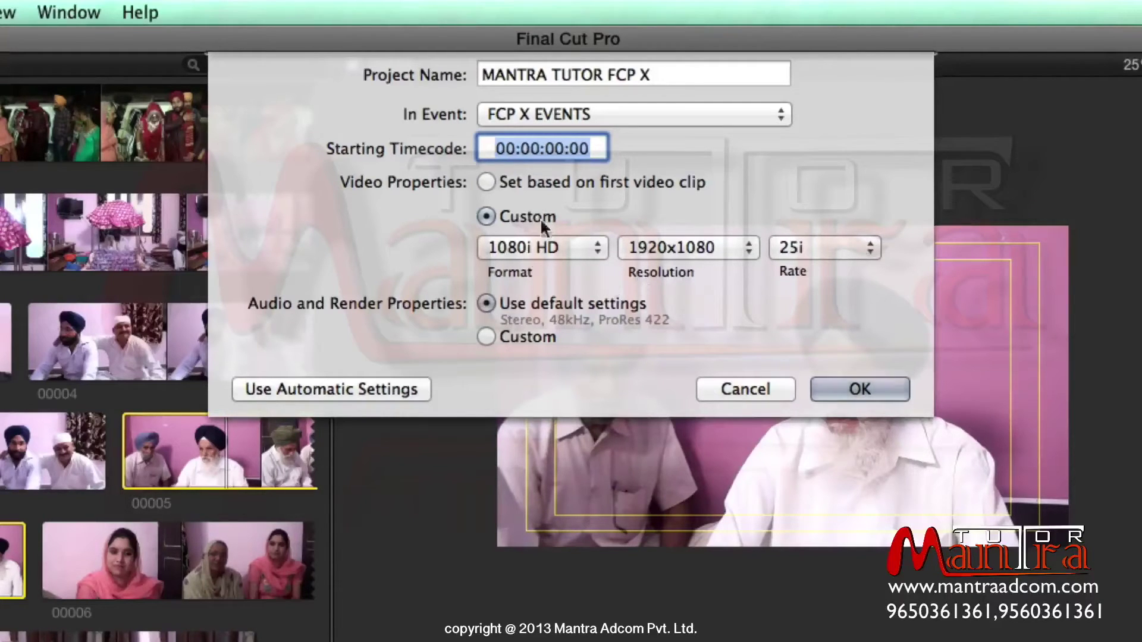
pyautogui.click(657, 113)
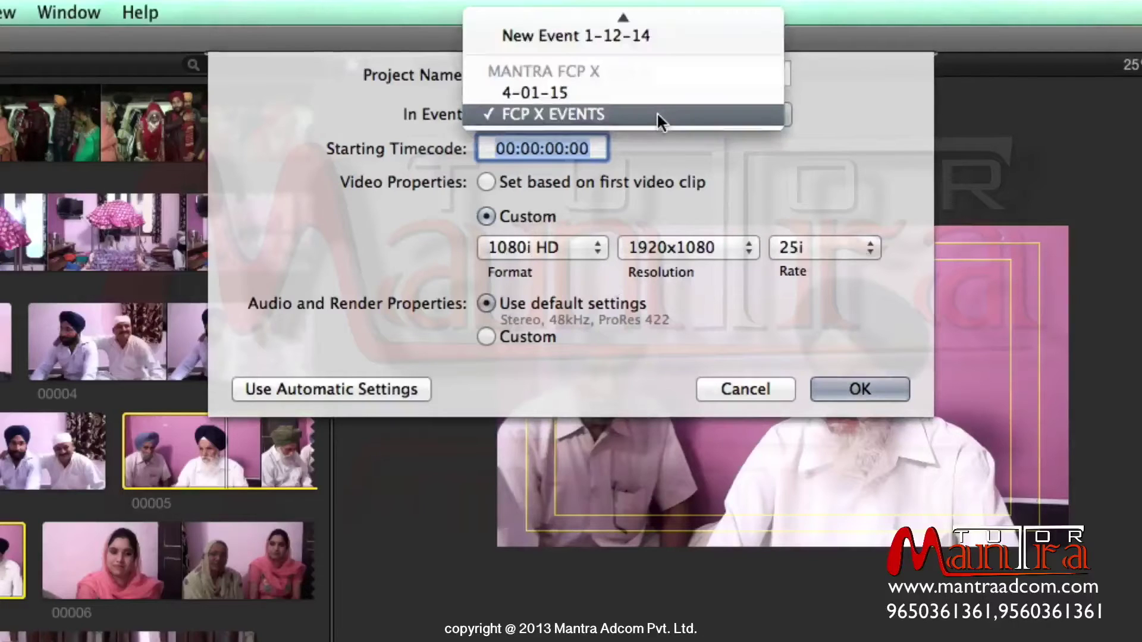
pyautogui.click(656, 113)
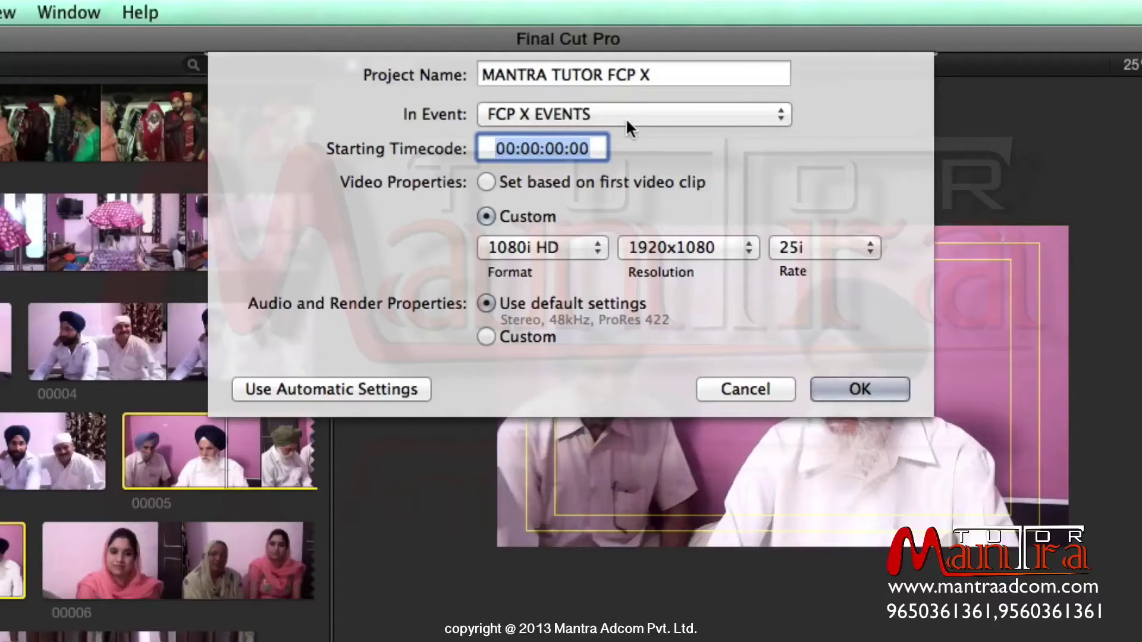
pyautogui.click(600, 122)
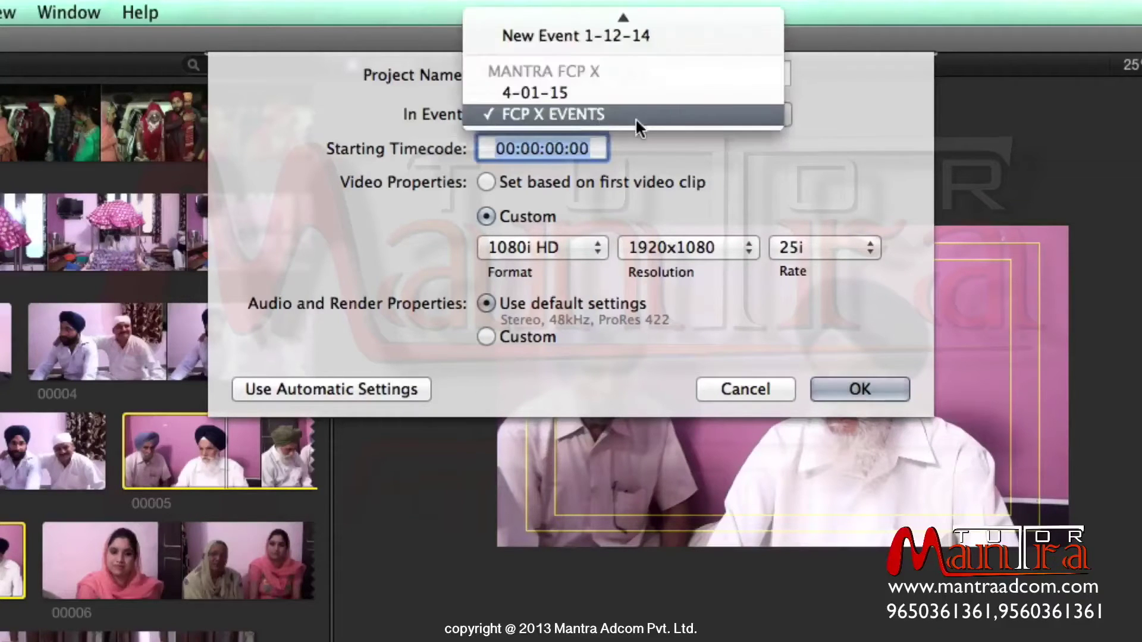
pyautogui.click(649, 116)
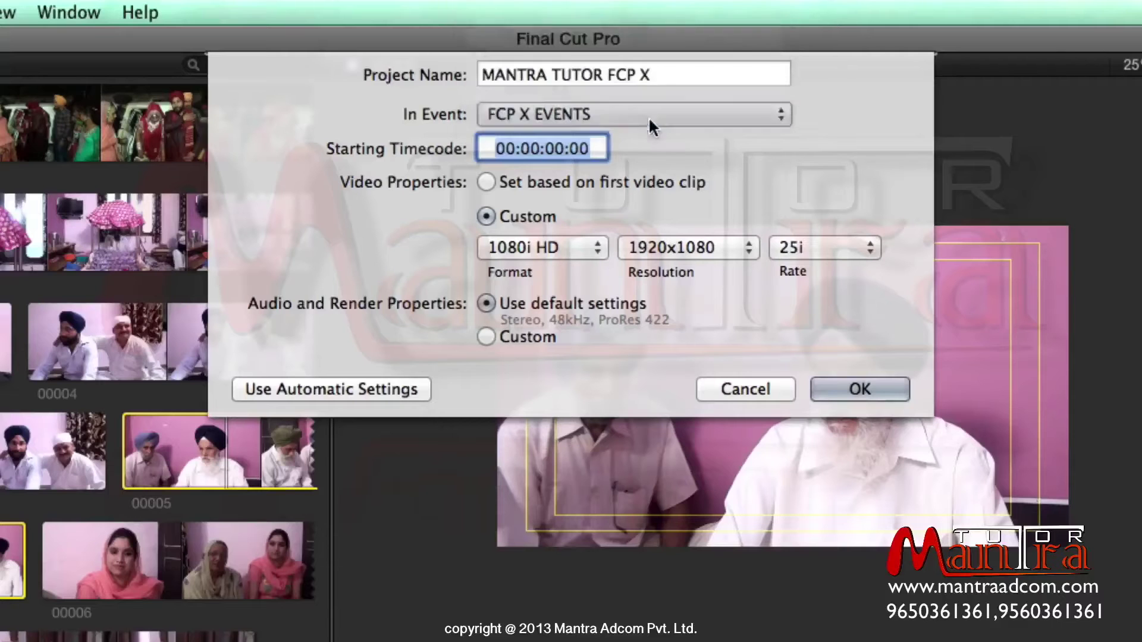
pyautogui.click(492, 183)
# - Confirm the New Project settings so MANTRA TUTOR FCP X opens with an empty timeline
pyautogui.click(856, 334)
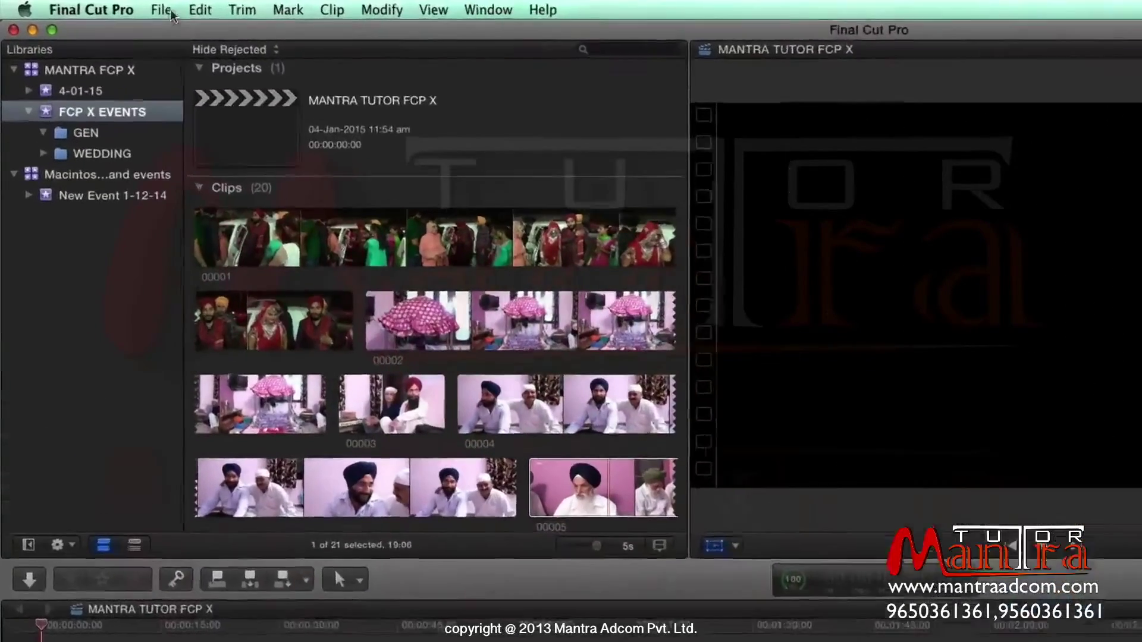
pyautogui.click(142, 9)
pyautogui.moveTo(218, 42)
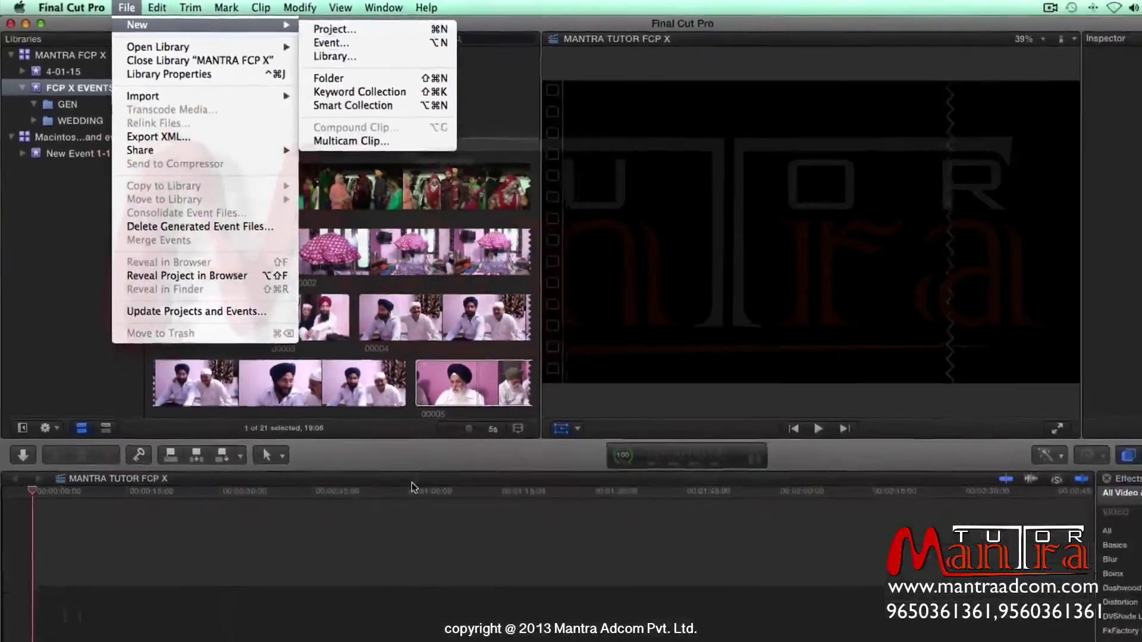
pyautogui.click(415, 487)
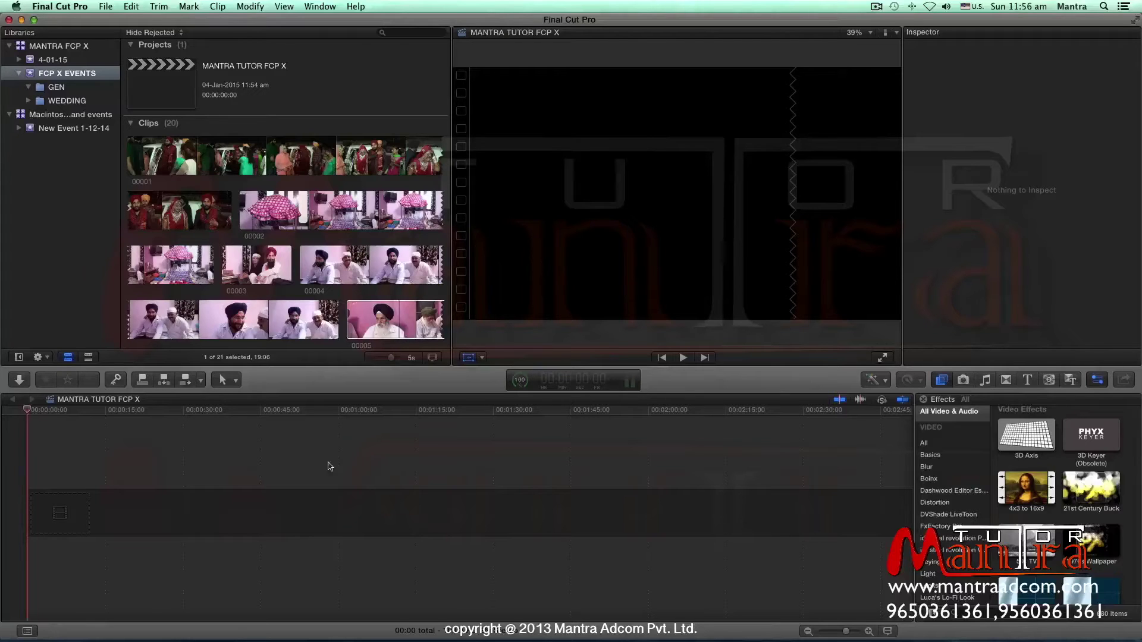
pyautogui.click(68, 46)
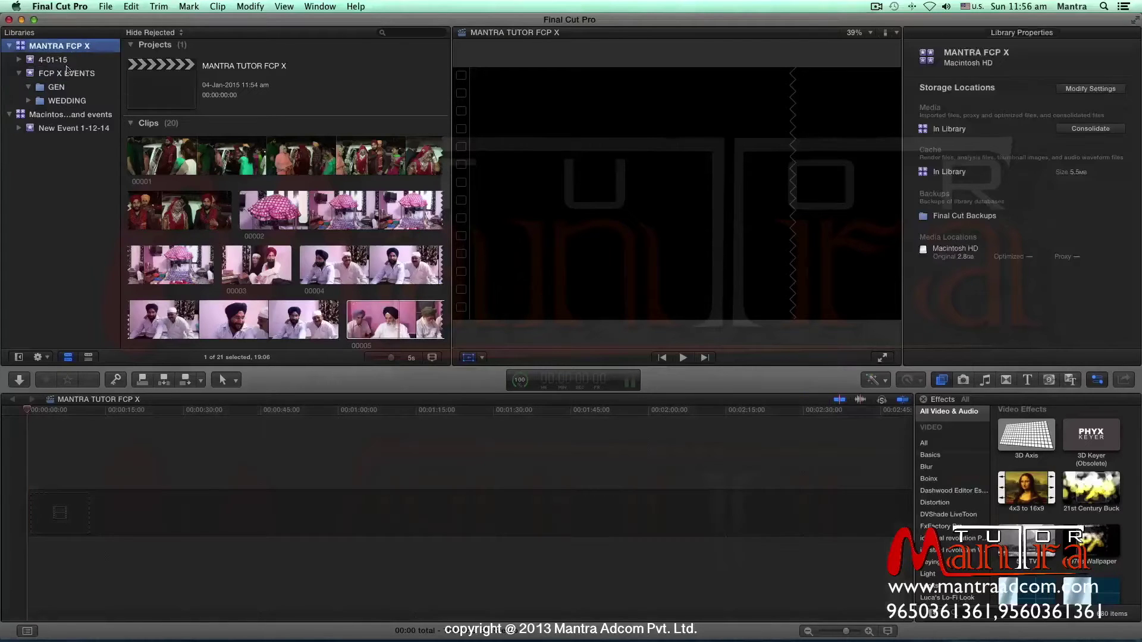
pyautogui.click(76, 79)
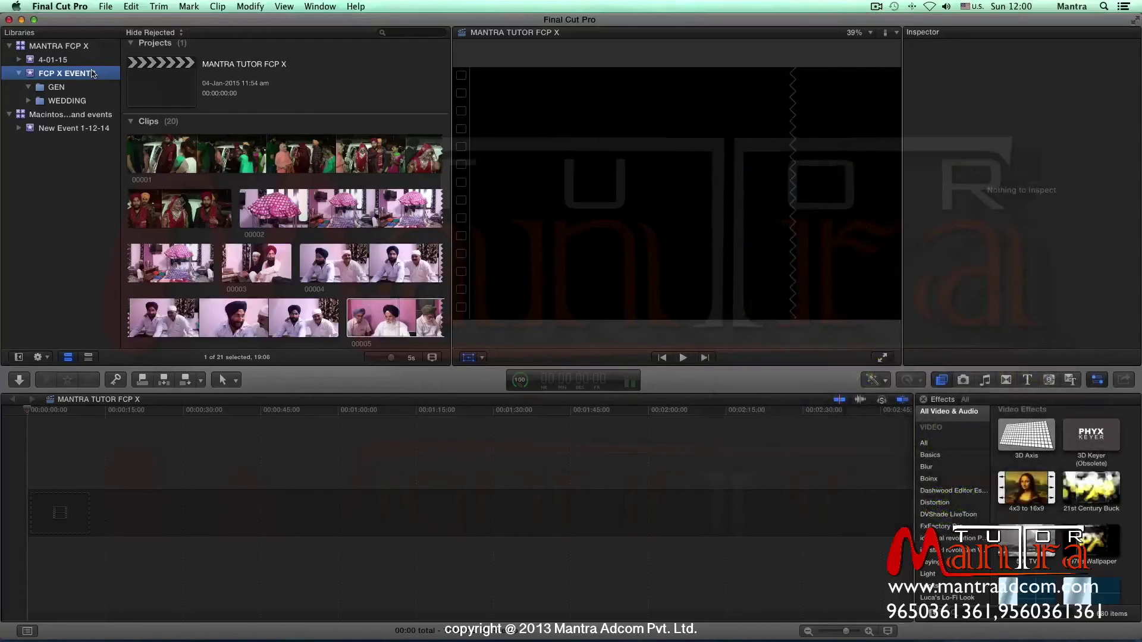
pyautogui.click(93, 580)
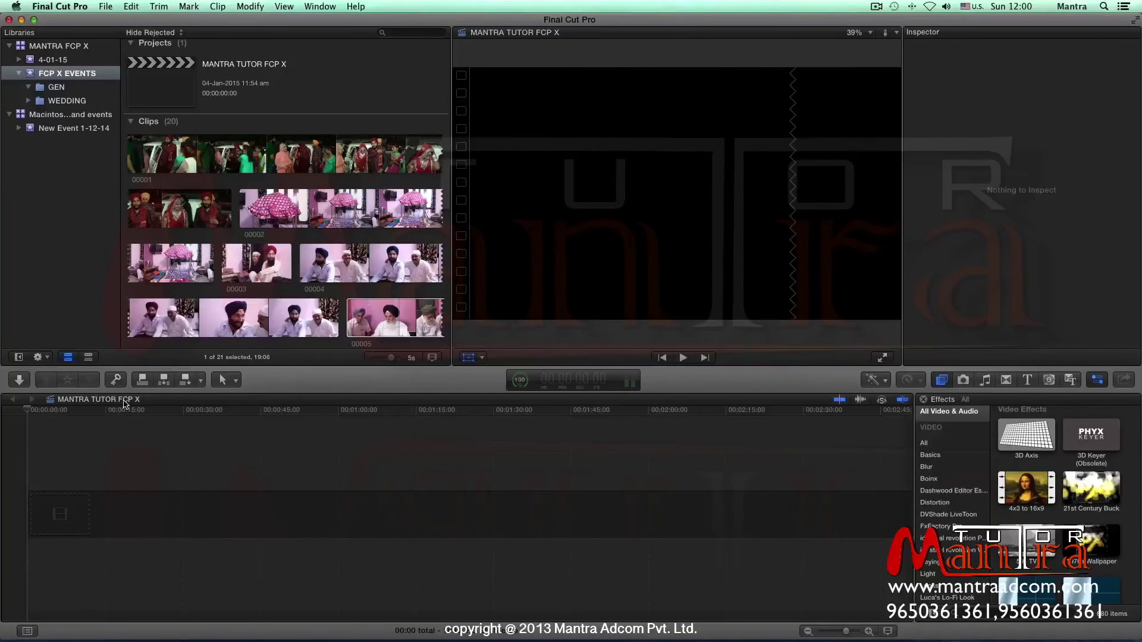
pyautogui.press('super+d')
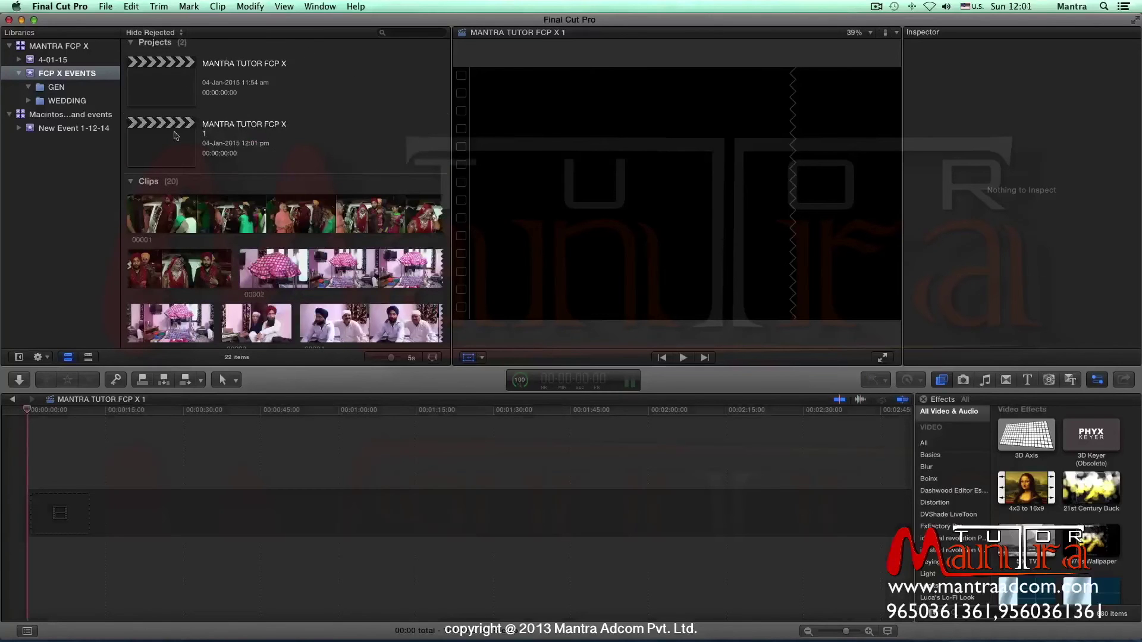
pyautogui.doubleClick(176, 89)
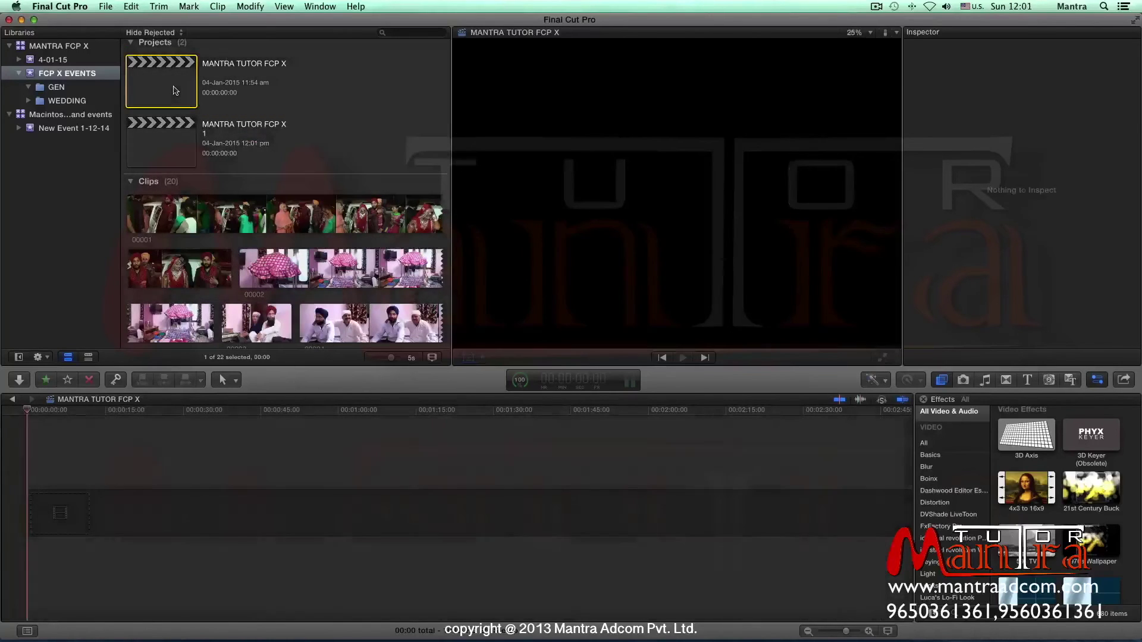
pyautogui.doubleClick(174, 148)
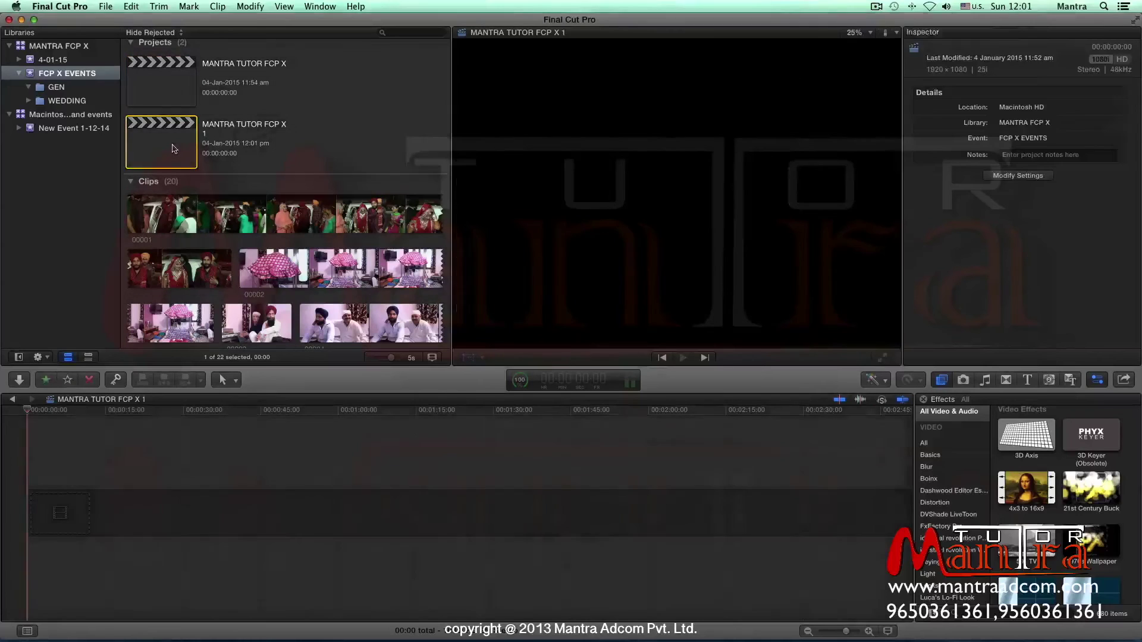
pyautogui.doubleClick(173, 98)
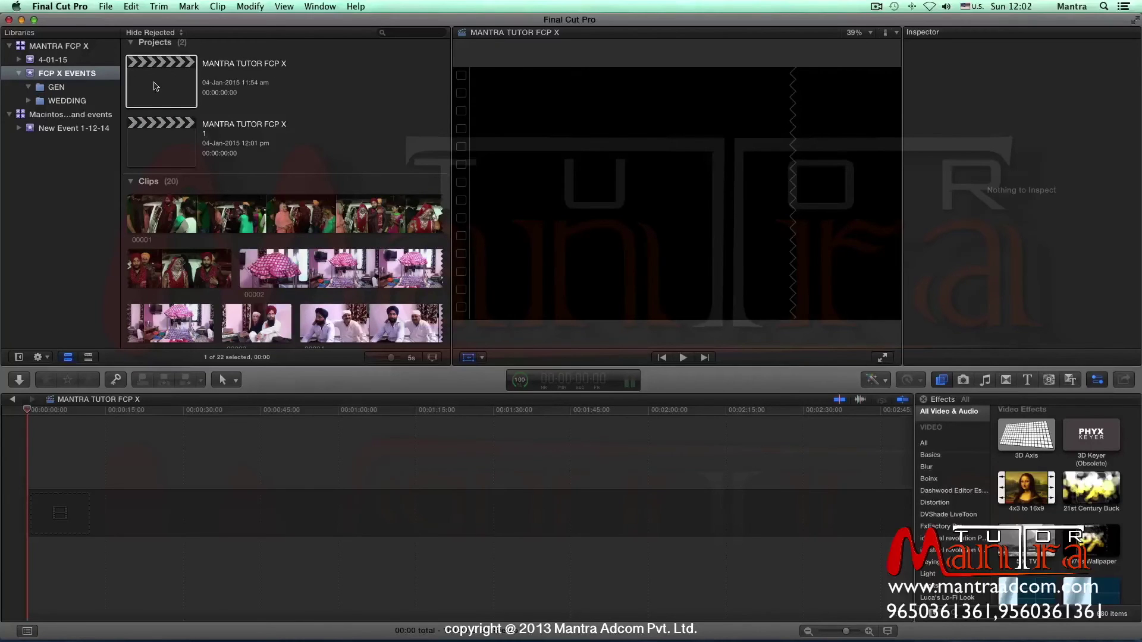
pyautogui.scroll(-2, 156, 87)
pyautogui.doubleClick(168, 129)
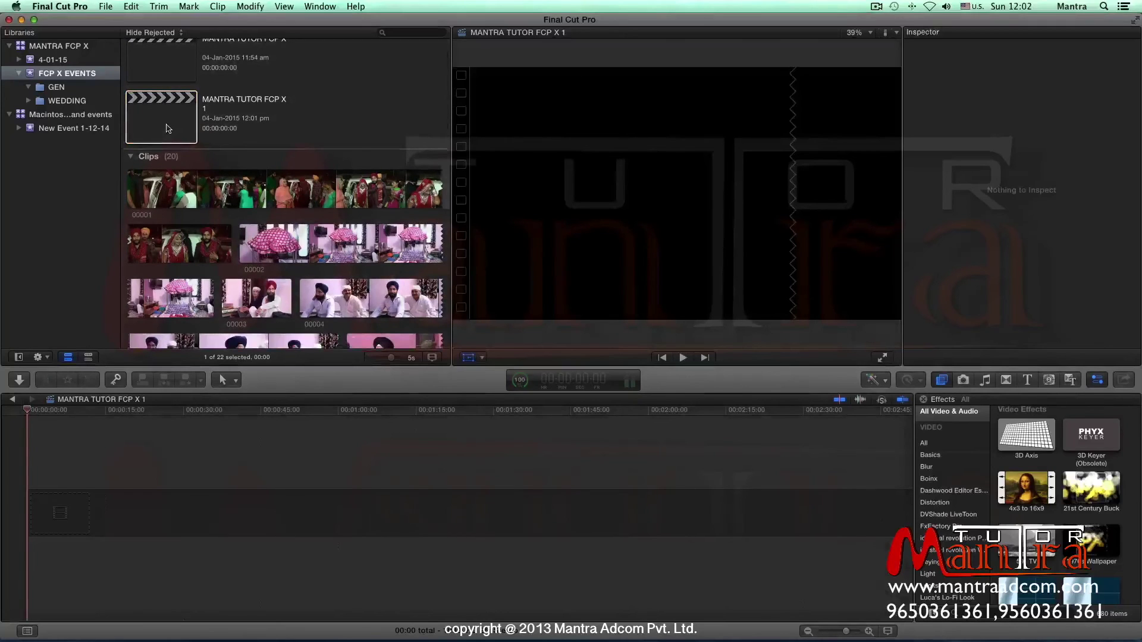
pyautogui.scroll(2, 203, 178)
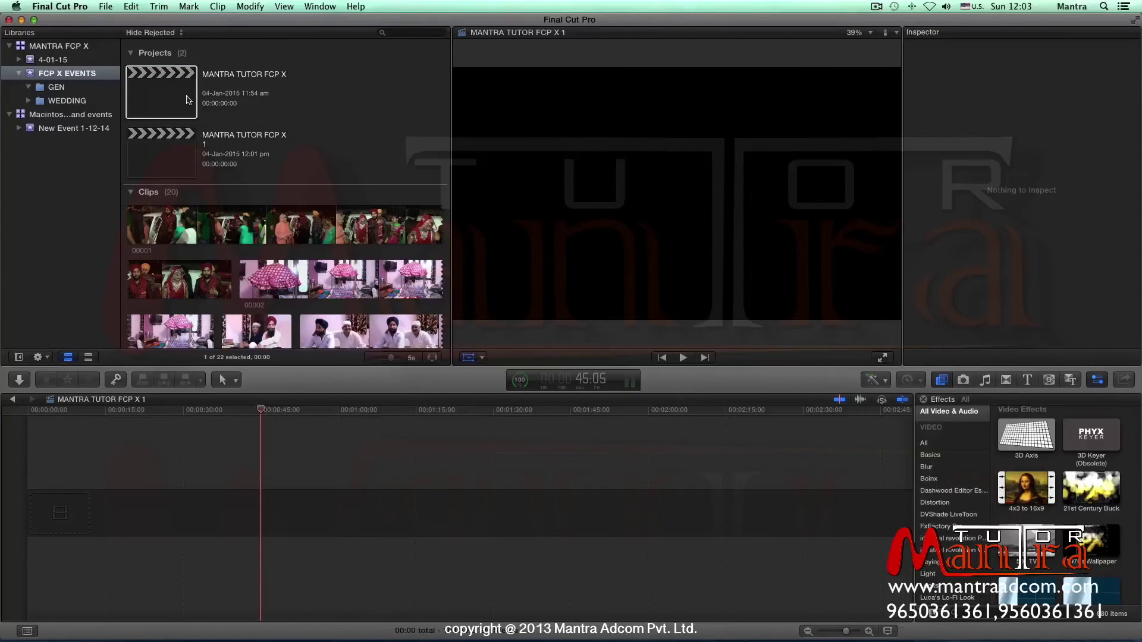
# - Review the shortcut menus of the original and duplicate projects, then the FCP X EVENTS event's
pyautogui.rightClick(173, 99)
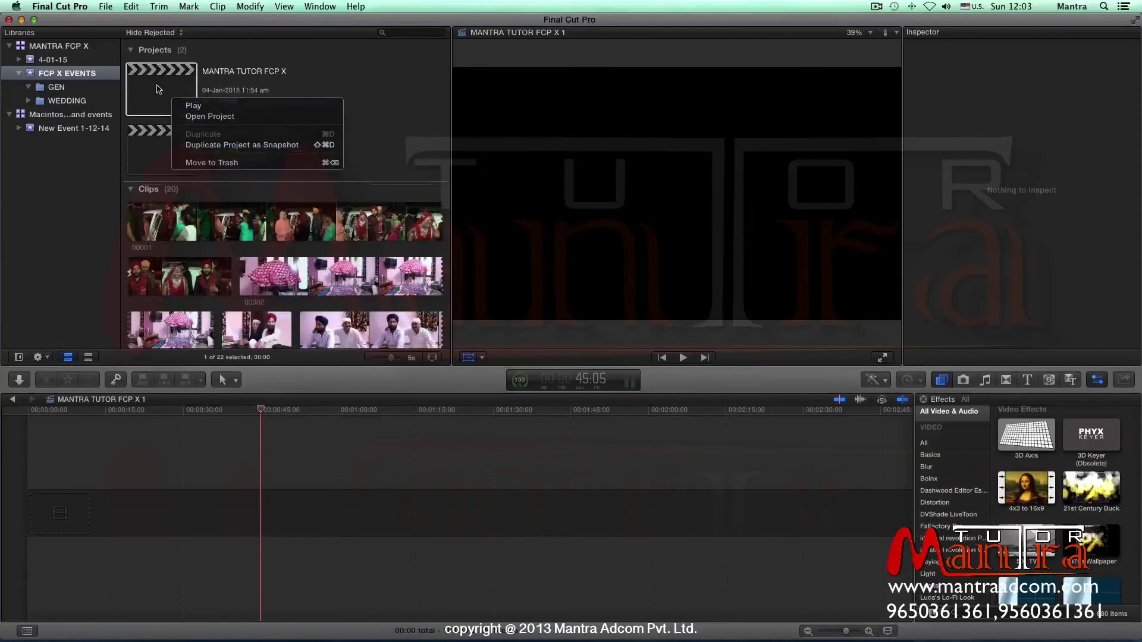
pyautogui.click(182, 144)
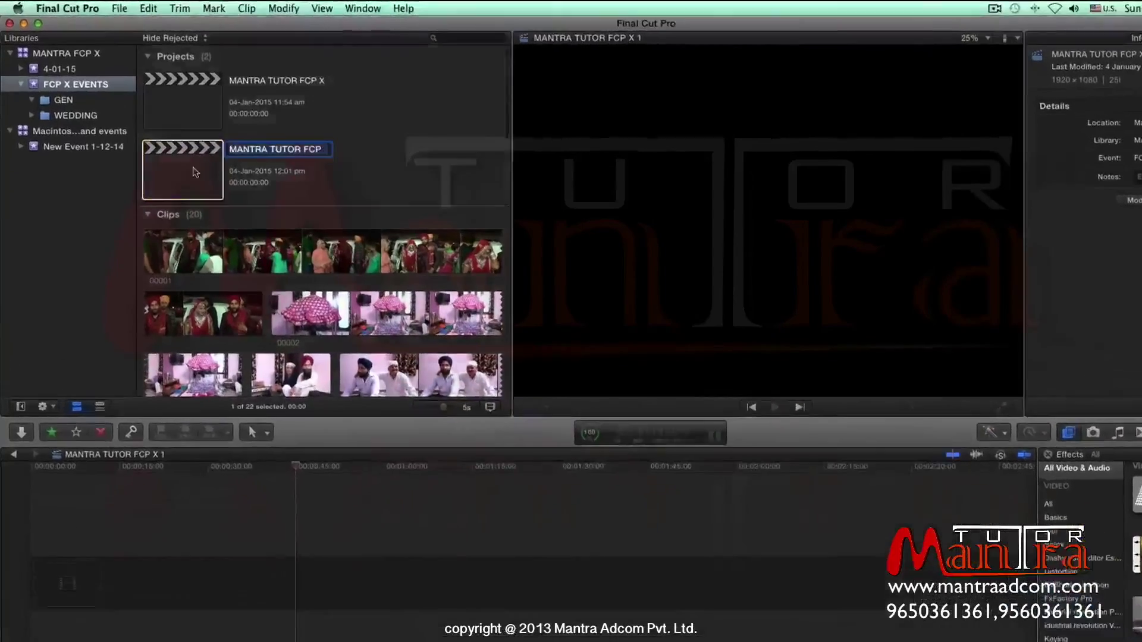
pyautogui.rightClick(199, 173)
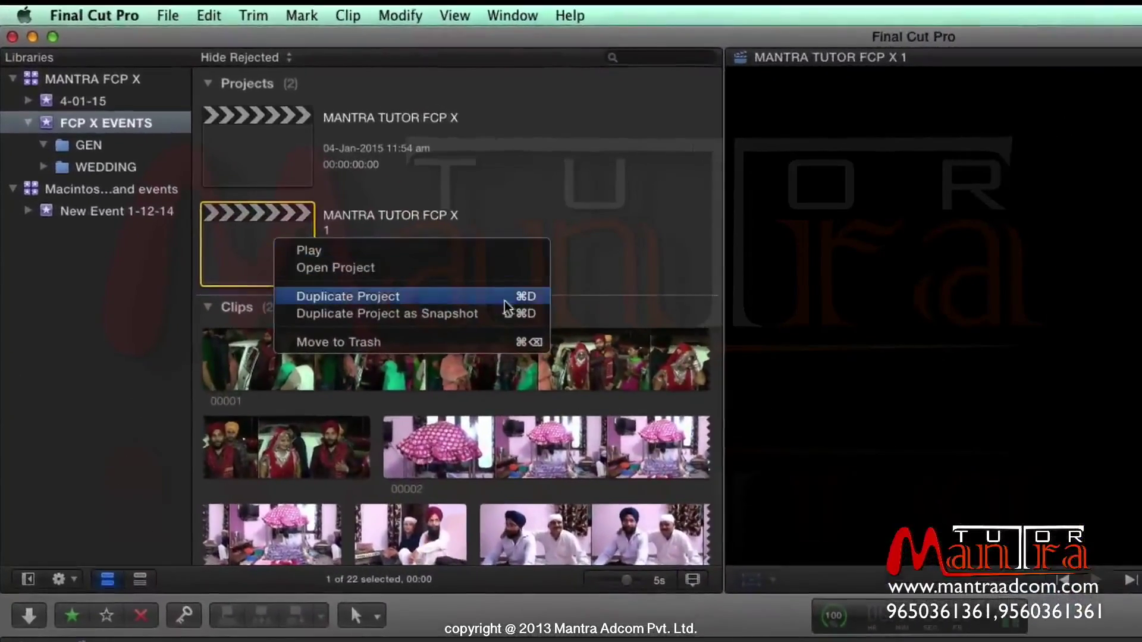
pyautogui.click(523, 211)
pyautogui.rightClick(256, 246)
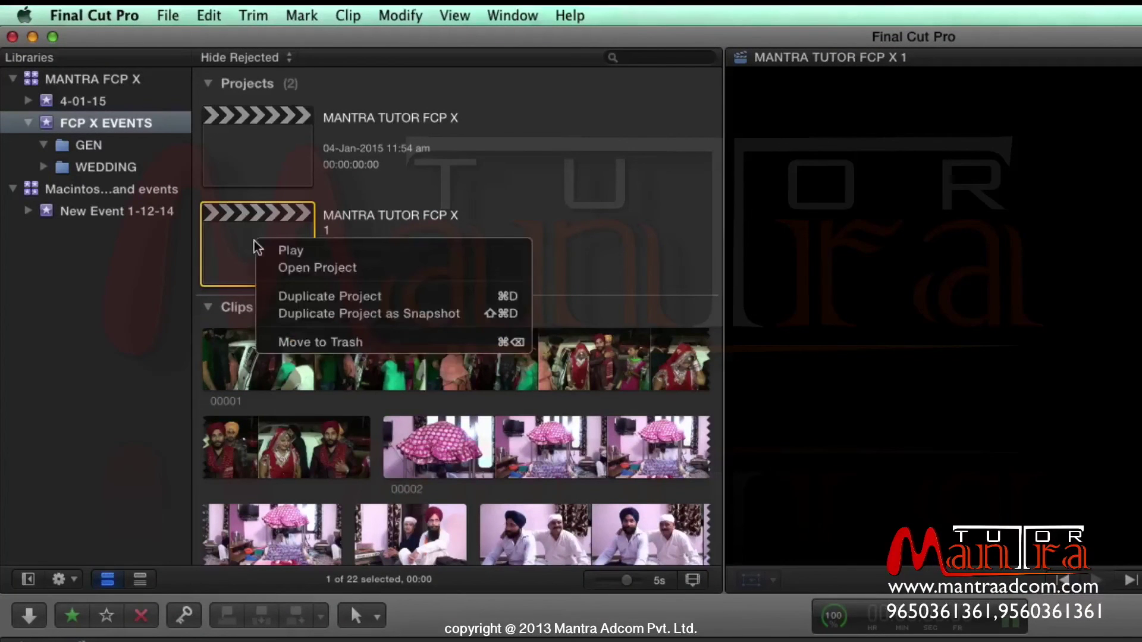
pyautogui.rightClick(123, 129)
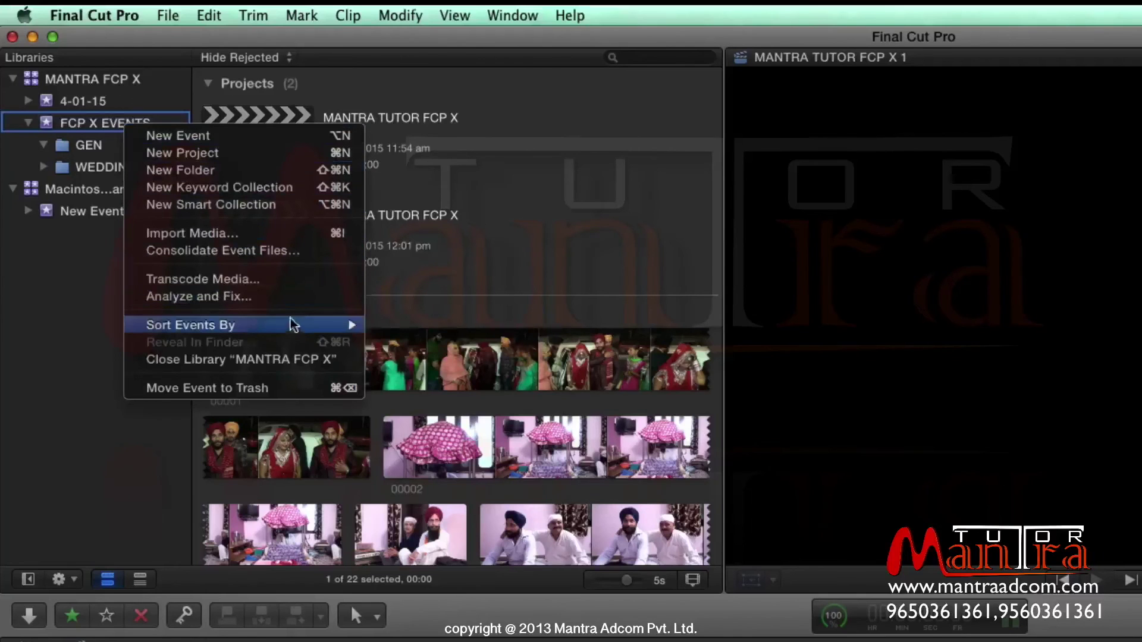
# - Check the event sorting options, then move the playhead to about 00:01:25
pyautogui.click(416, 339)
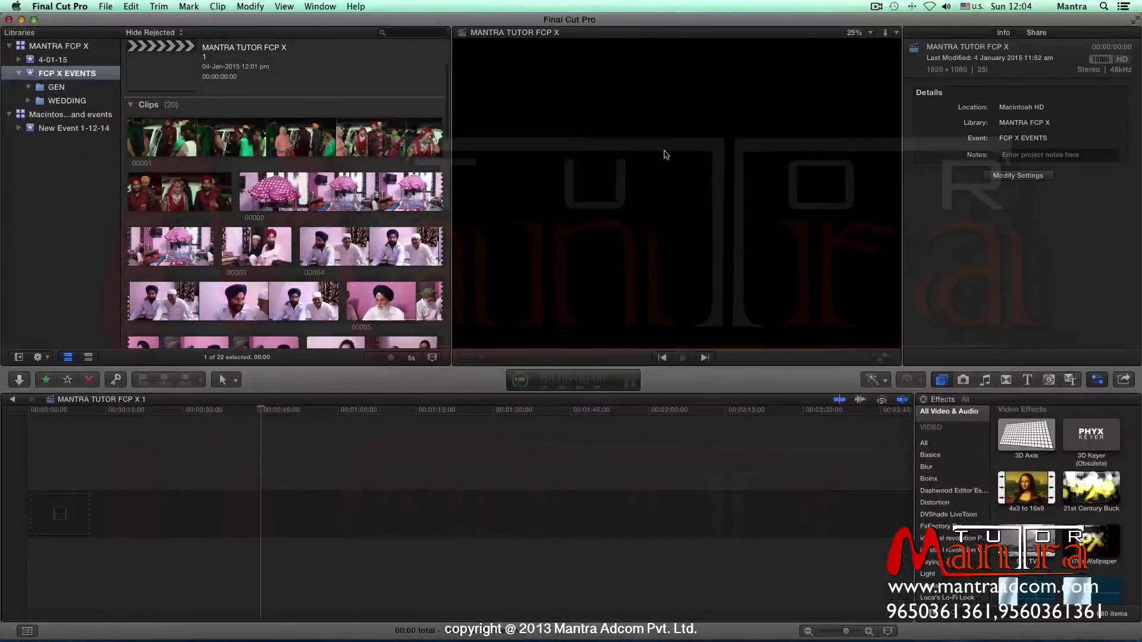
pyautogui.click(469, 511)
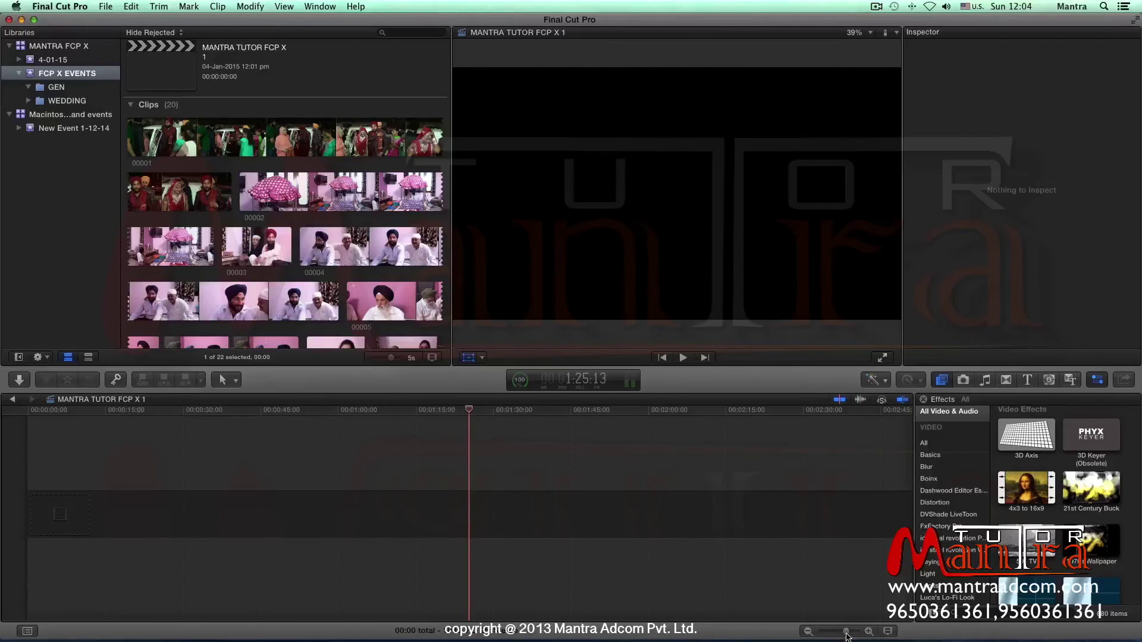
pyautogui.moveTo(845, 633)
pyautogui.mouseDown()
pyautogui.moveTo(835, 632)
pyautogui.moveTo(848, 635)
pyautogui.mouseUp()
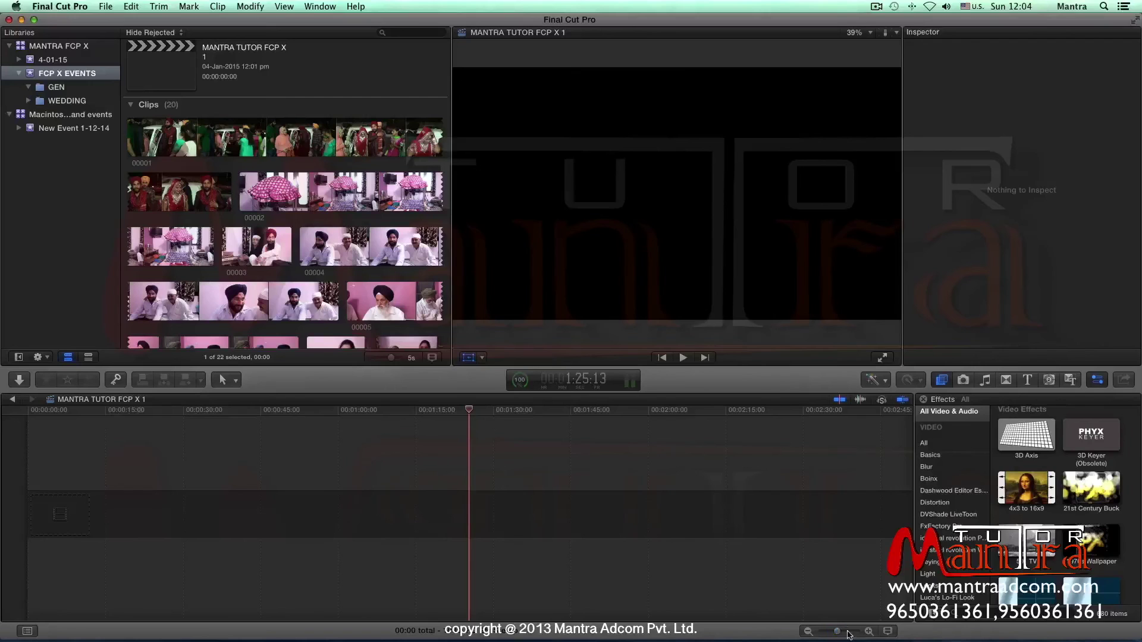
pyautogui.click(887, 631)
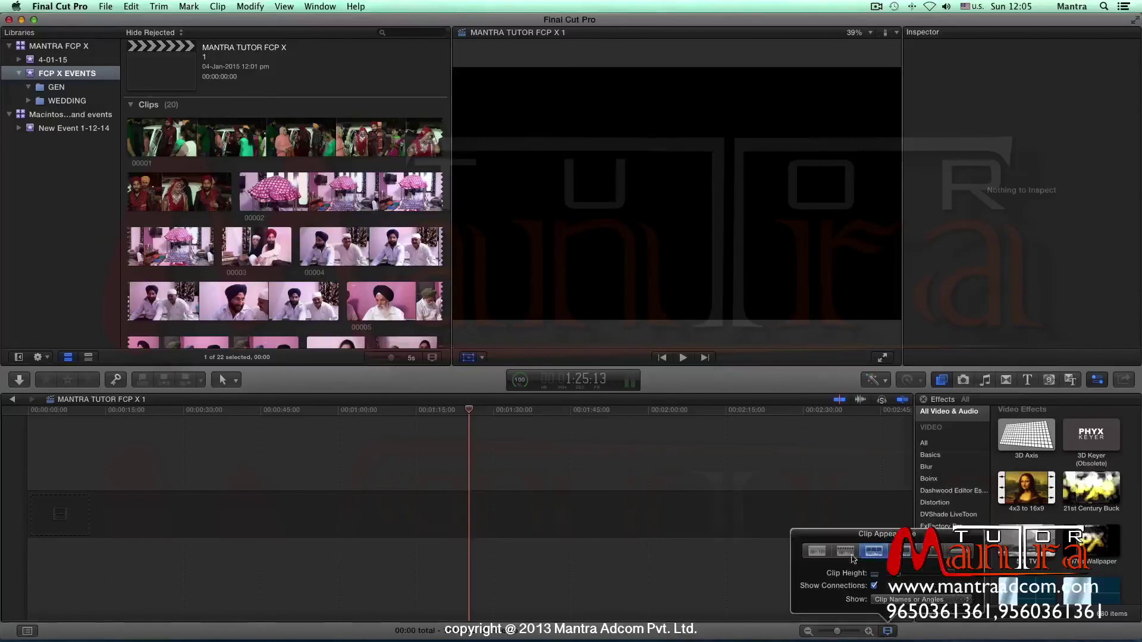
pyautogui.click(894, 631)
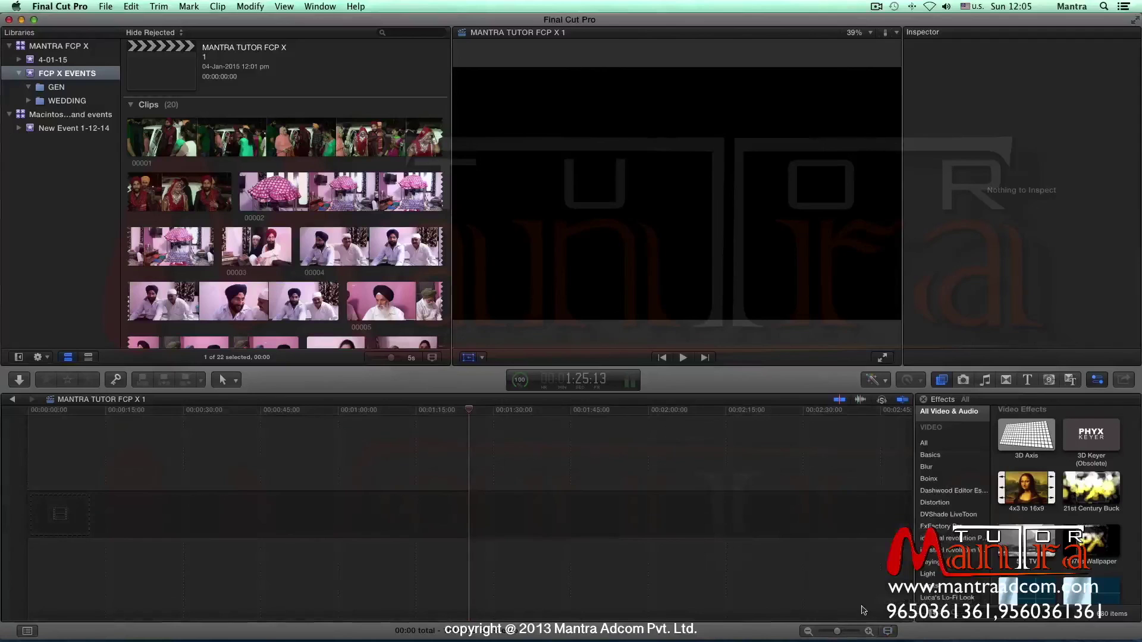